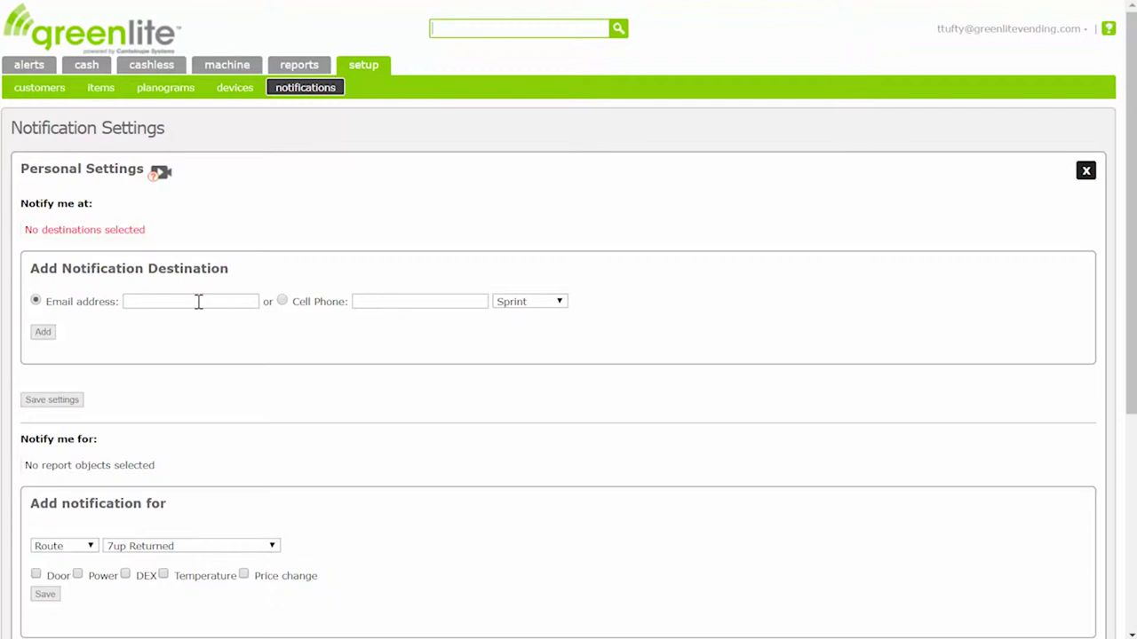
# - Enter the user's email address in the Email address field and add it as a destination
pyautogui.click(211, 299)
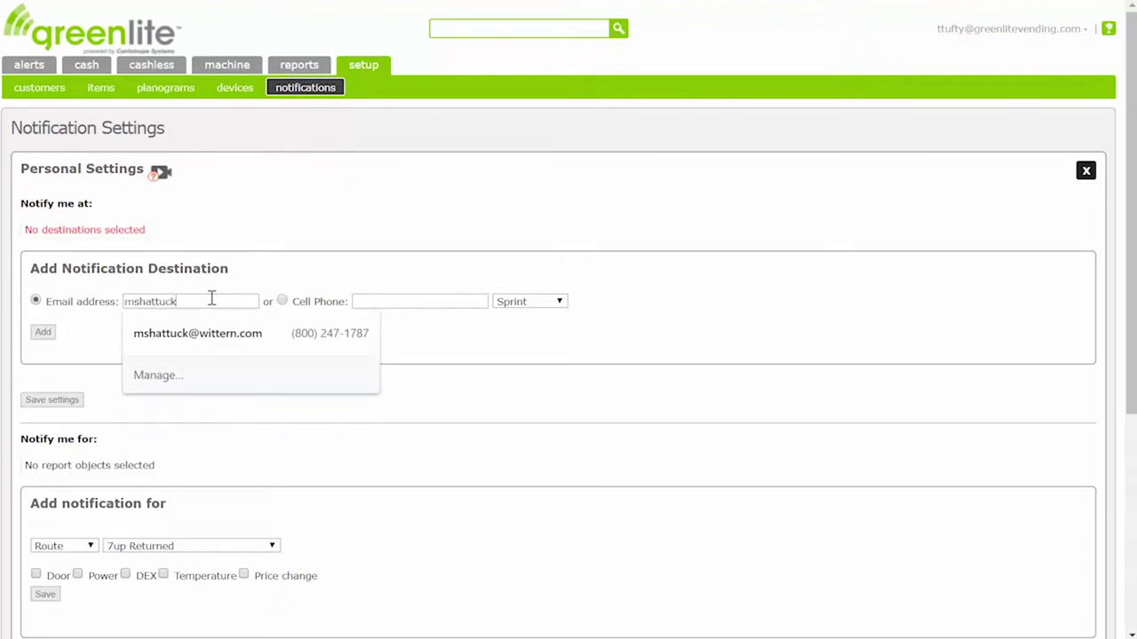
pyautogui.click(427, 245)
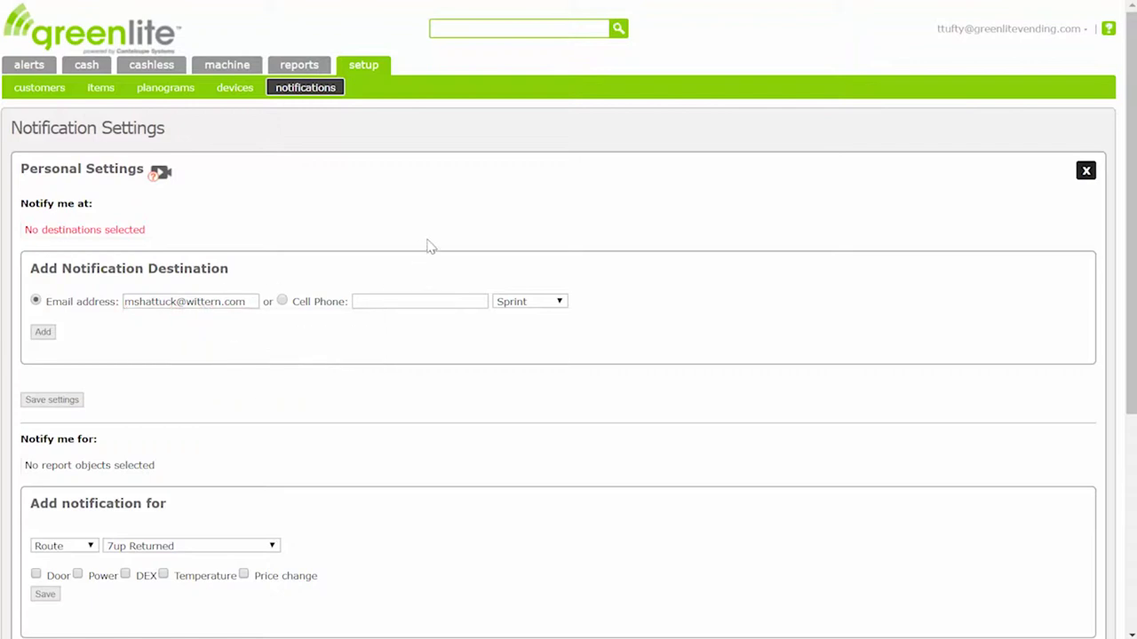
pyautogui.click(42, 332)
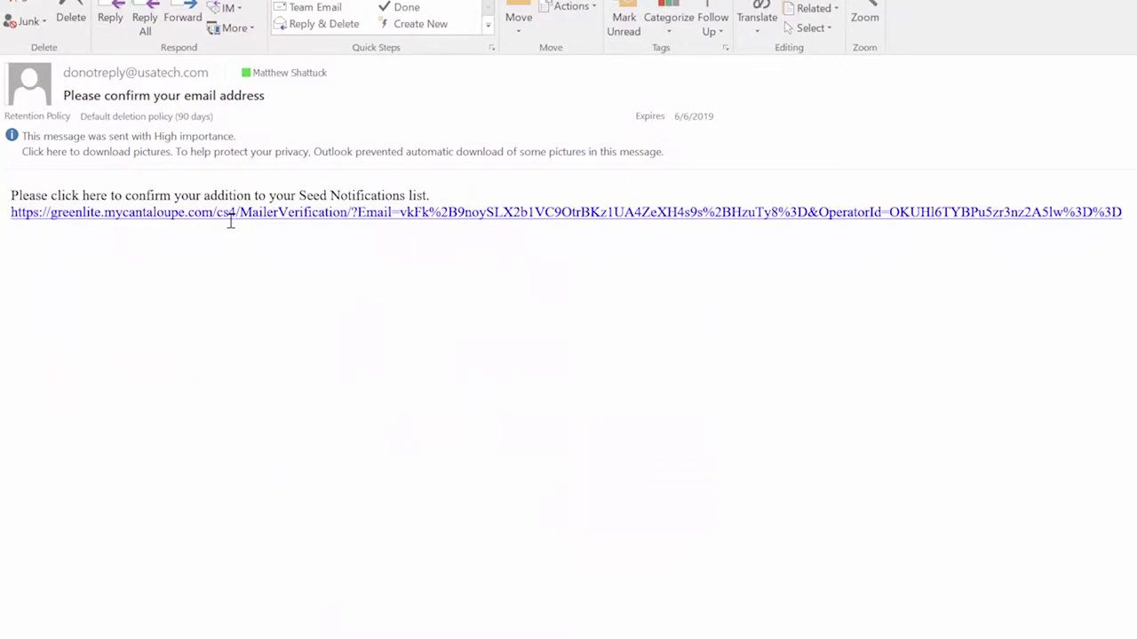
# - Follow the verification link in the 'Please confirm your email address' message to confirm the address
pyautogui.click(230, 217)
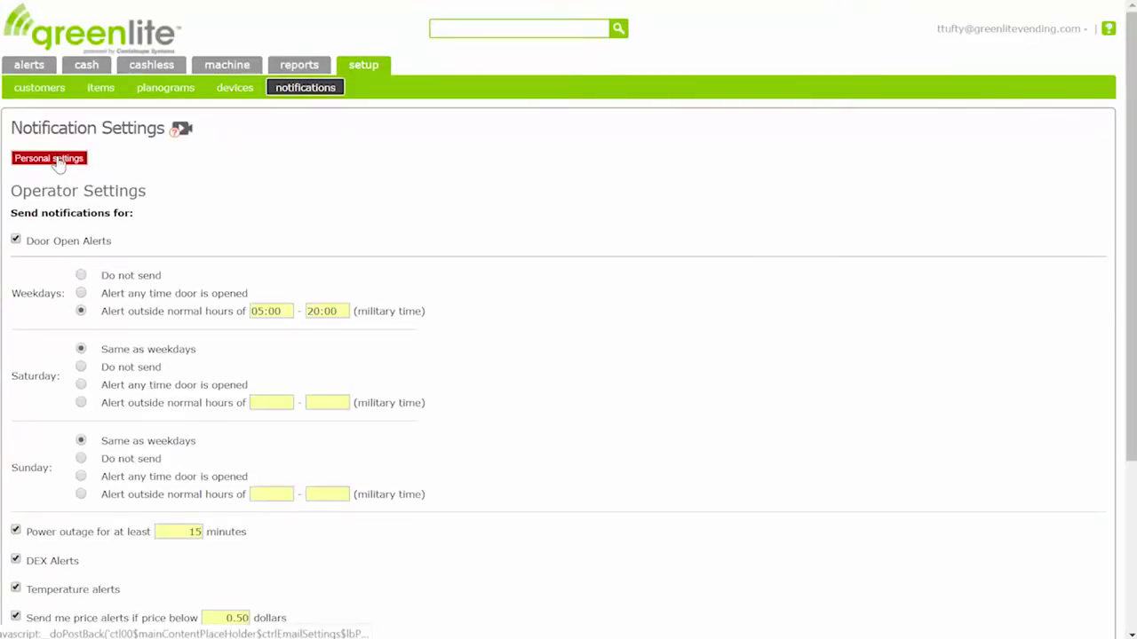
# - Go back to Personal settings from the Notification Settings page
pyautogui.click(57, 164)
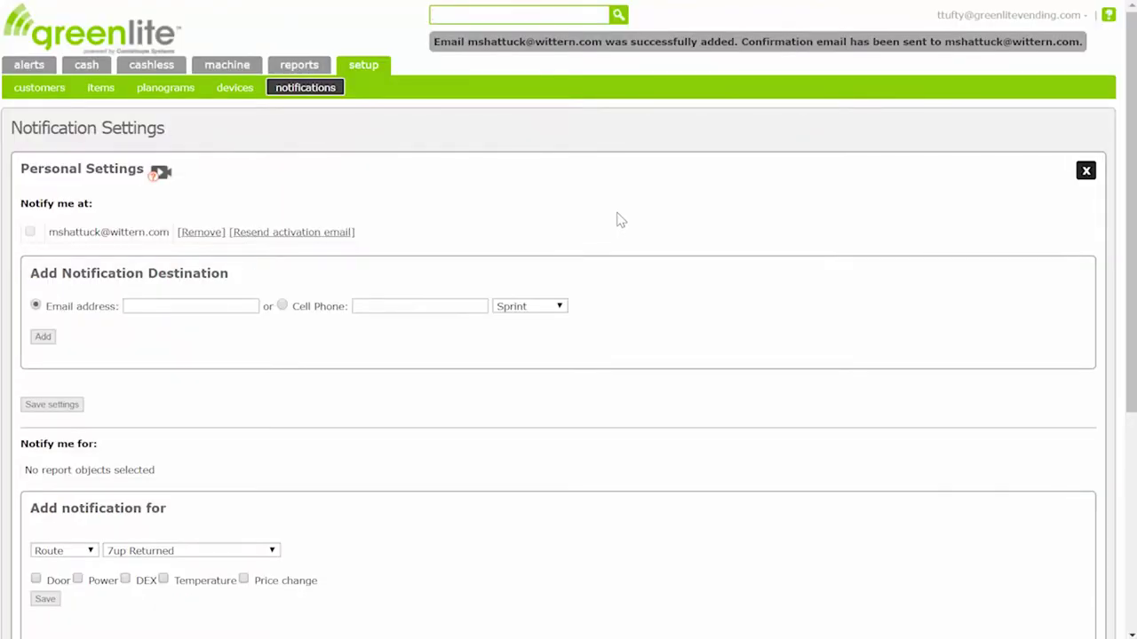
# - Add the user's cell phone number with carrier TMobile as a text-message destination
pyautogui.click(282, 306)
pyautogui.click(374, 307)
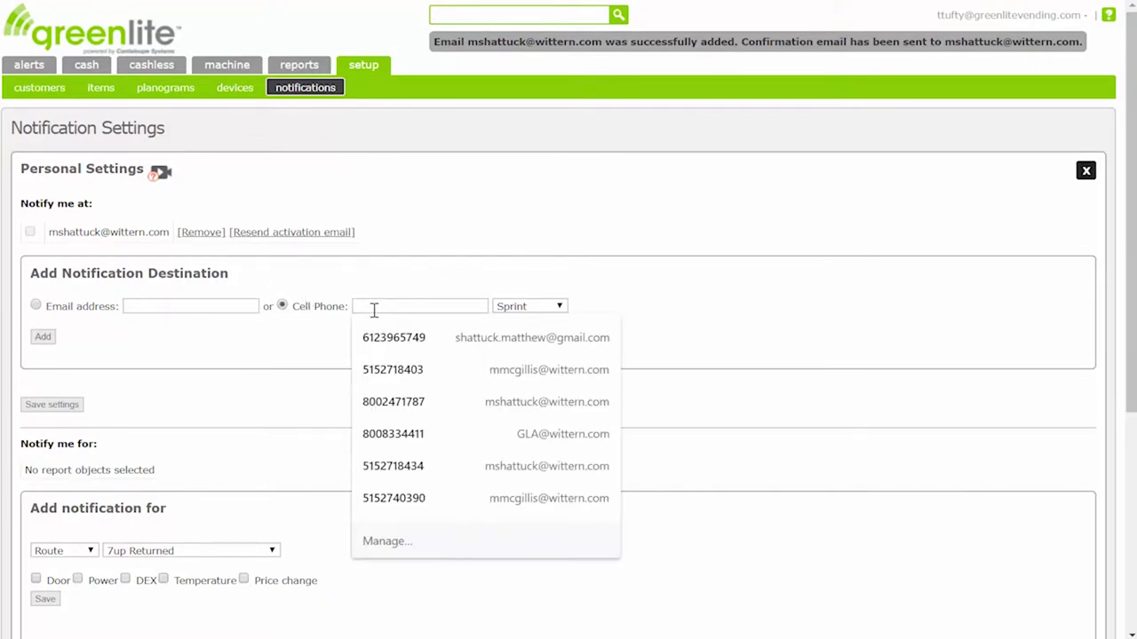
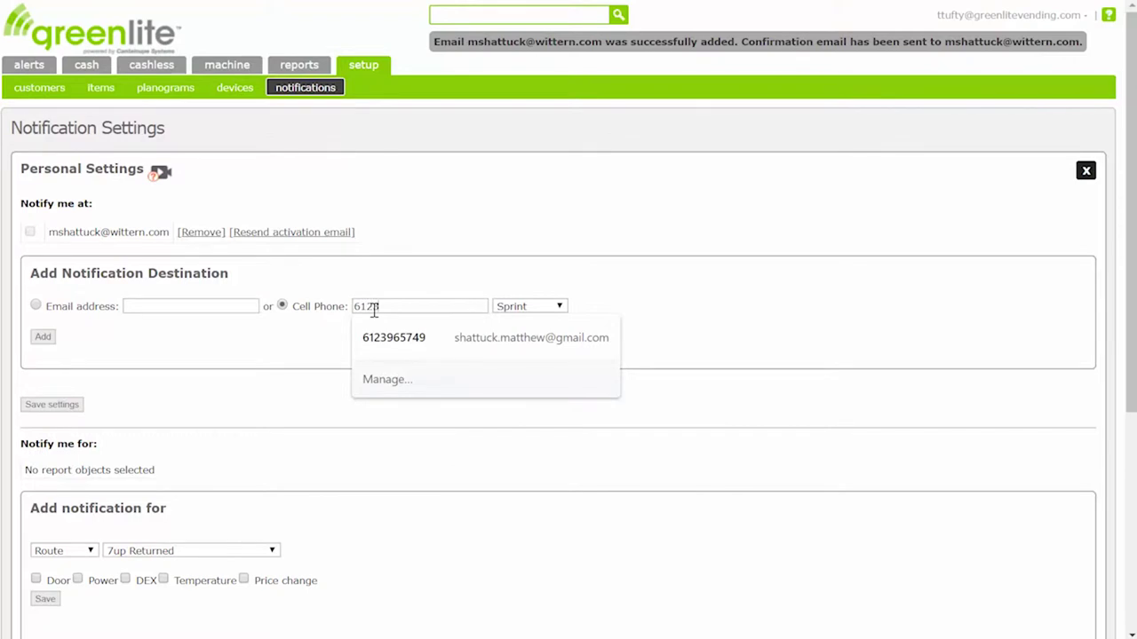
pyautogui.click(502, 262)
pyautogui.click(556, 307)
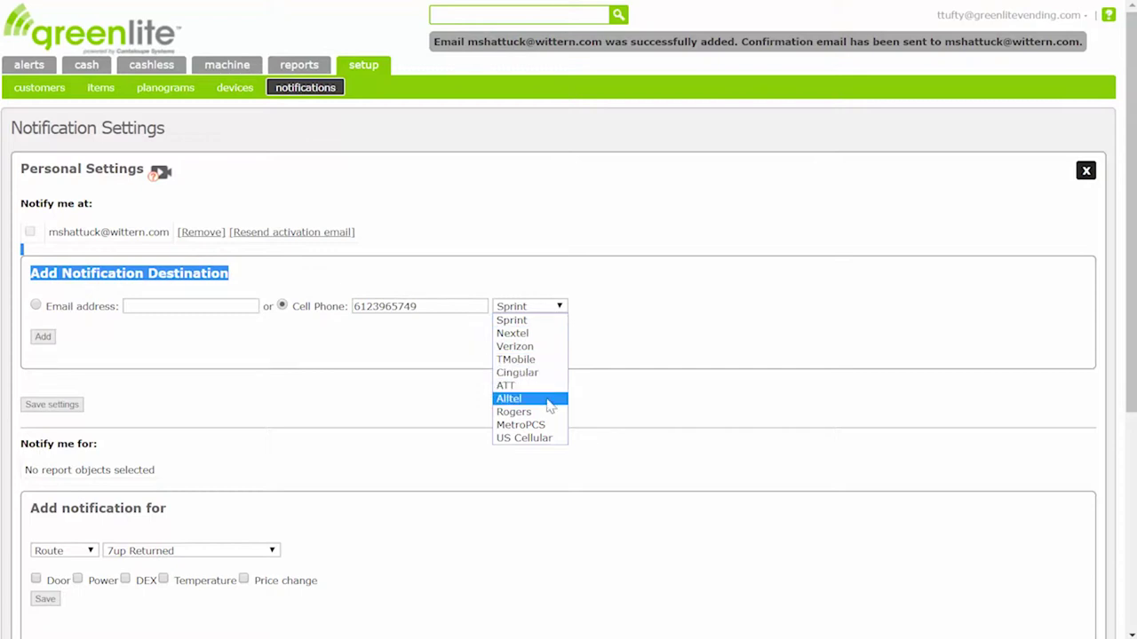
pyautogui.click(548, 359)
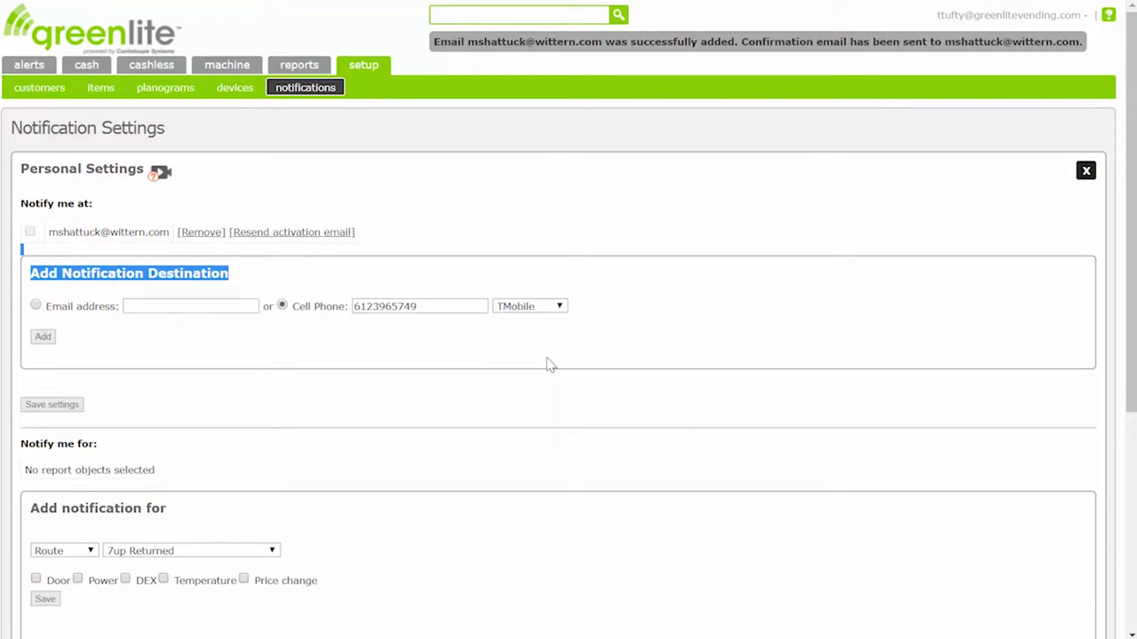
pyautogui.click(43, 338)
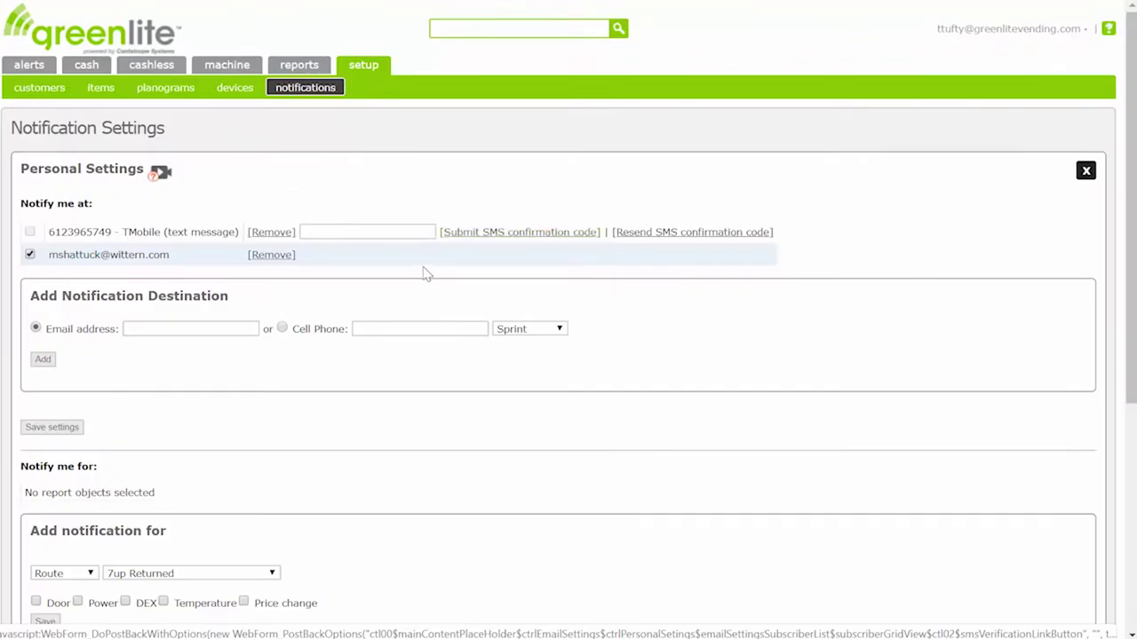
# - Enter and submit the SMS confirmation code received for the phone destination
pyautogui.click(347, 232)
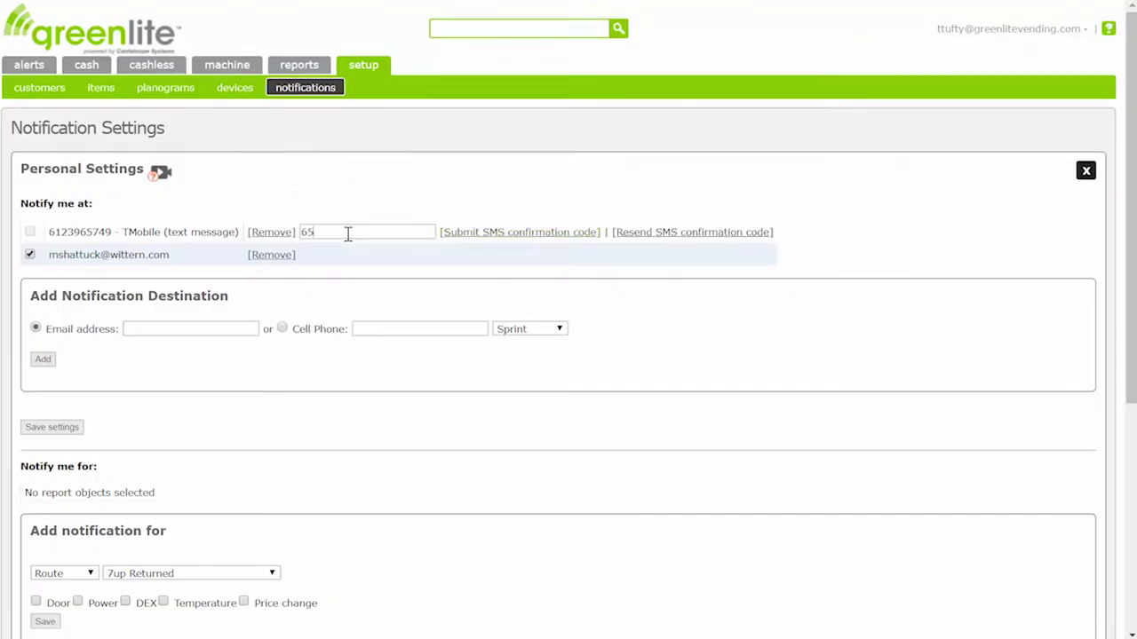
pyautogui.click(508, 233)
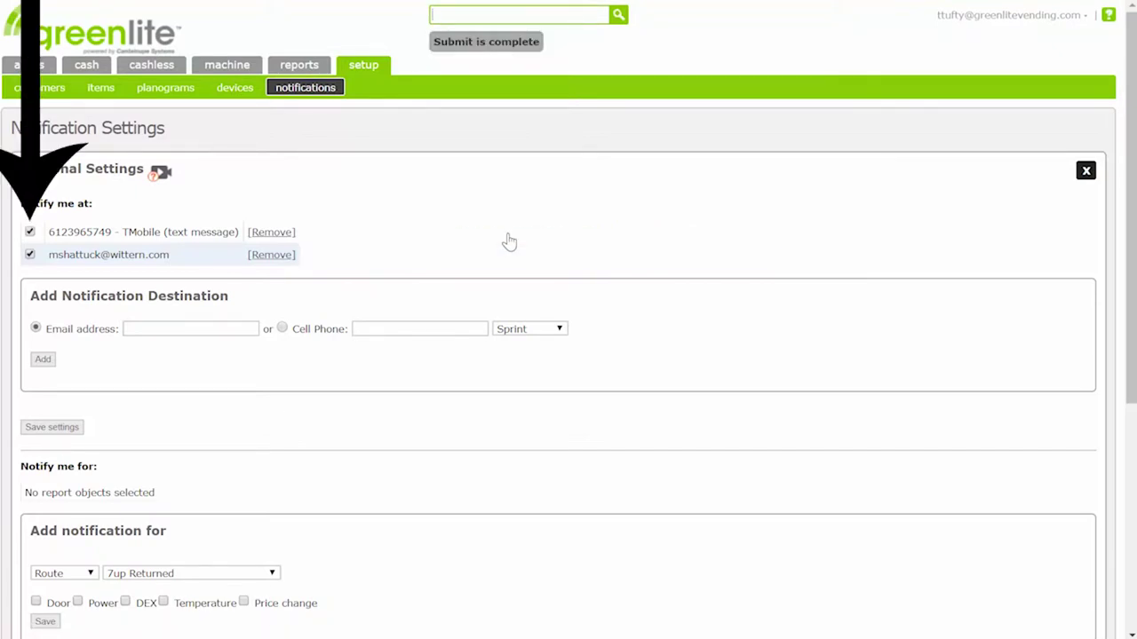
# - Leave the TMobile phone destination checked and the email destination unchecked
pyautogui.click(29, 232)
pyautogui.click(30, 231)
pyautogui.click(30, 255)
pyautogui.click(30, 254)
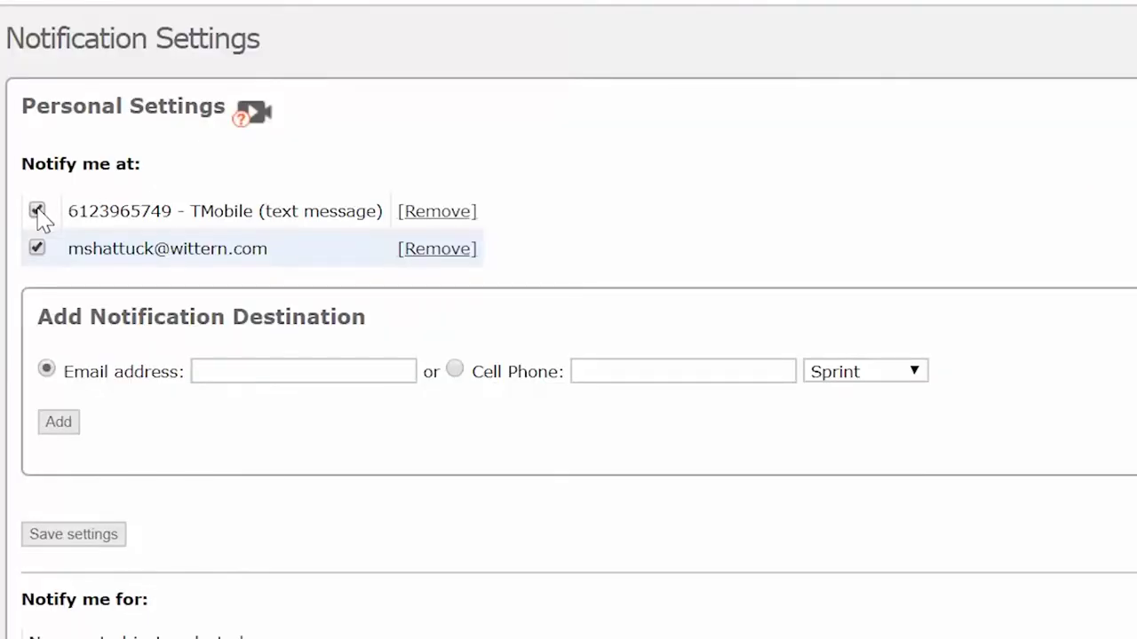
pyautogui.click(37, 249)
# - Re-check the email destination, remove the TMobile phone row, and save the settings
pyautogui.click(36, 249)
pyautogui.click(435, 213)
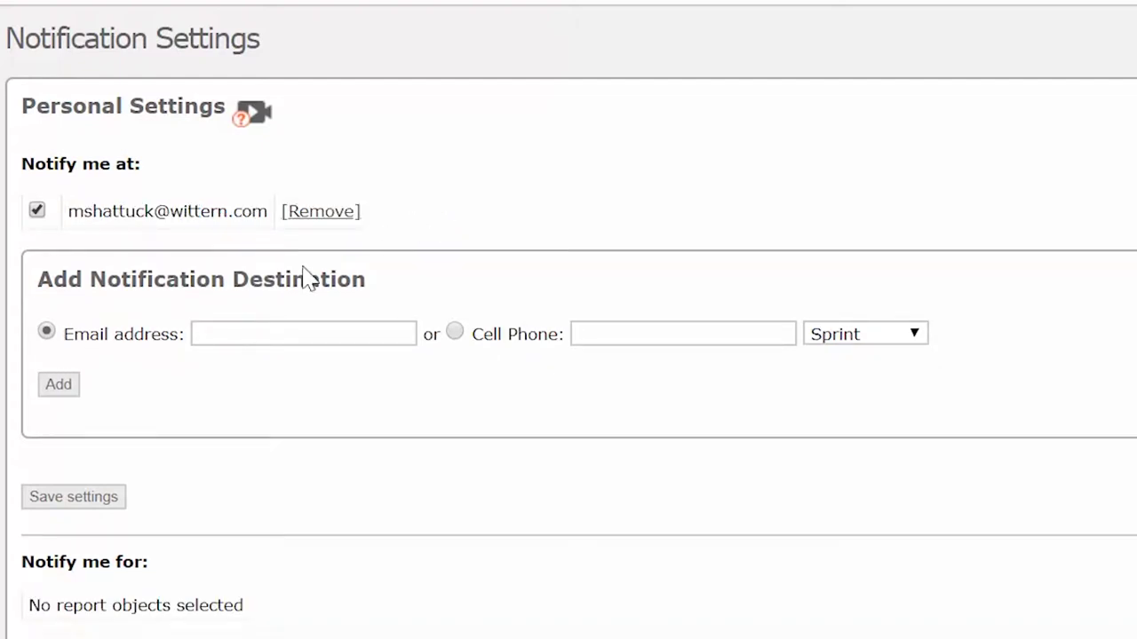
pyautogui.click(71, 499)
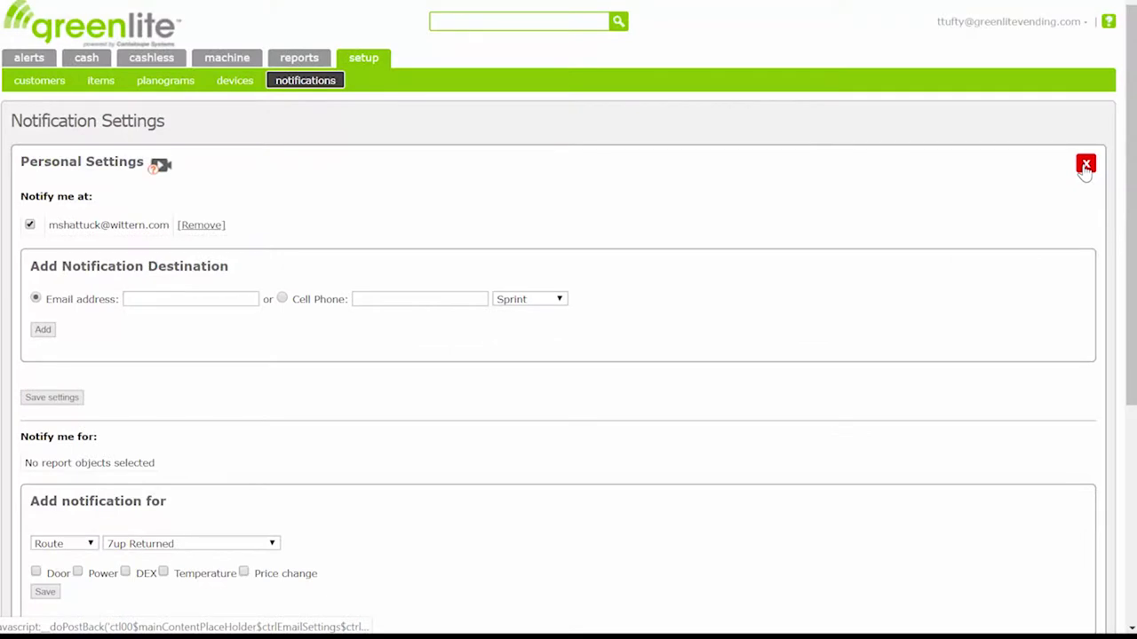
# - Close the Personal Settings panel and scroll through the Operator Settings alert options
pyautogui.click(1087, 165)
pyautogui.scroll(-3, 892, 279)
pyautogui.scroll(-1, 895, 280)
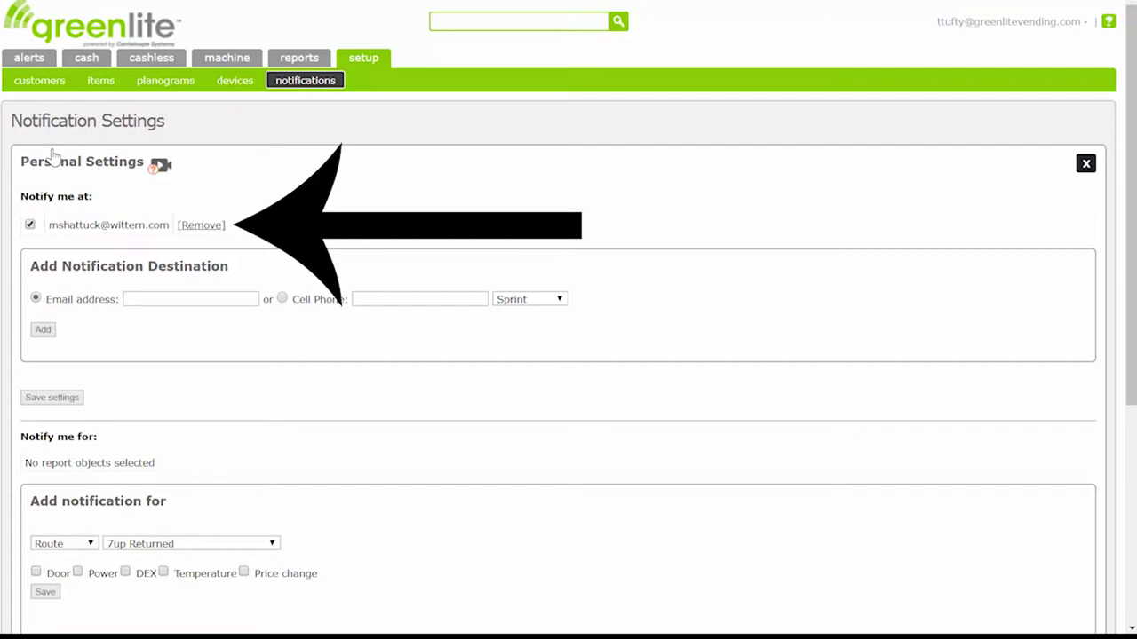
pyautogui.click(1085, 163)
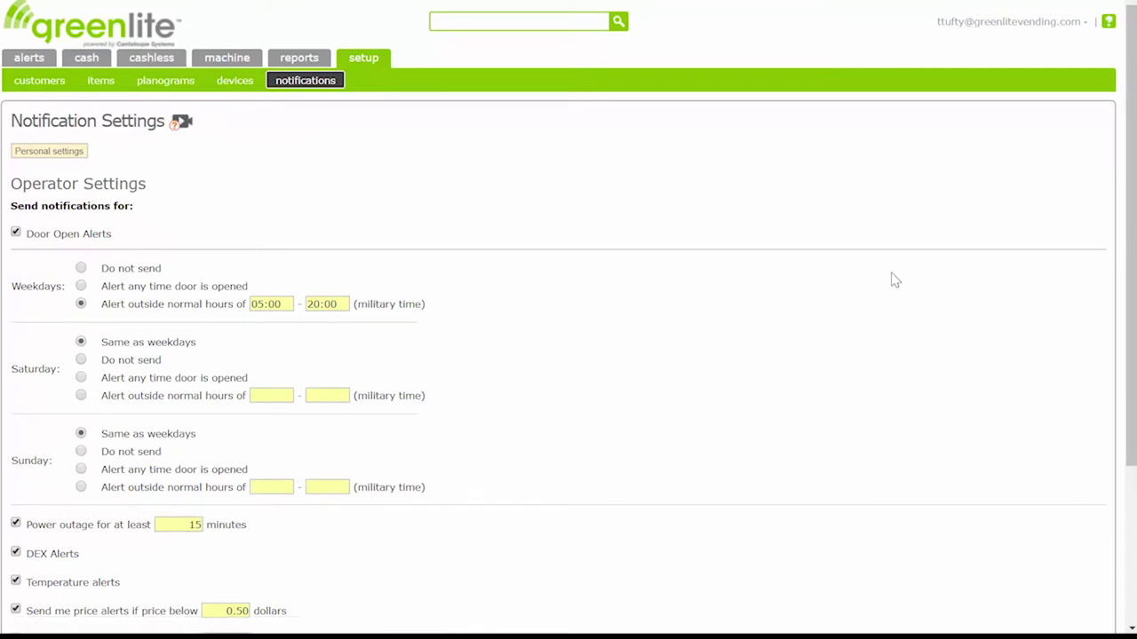
pyautogui.scroll(-3, 894, 279)
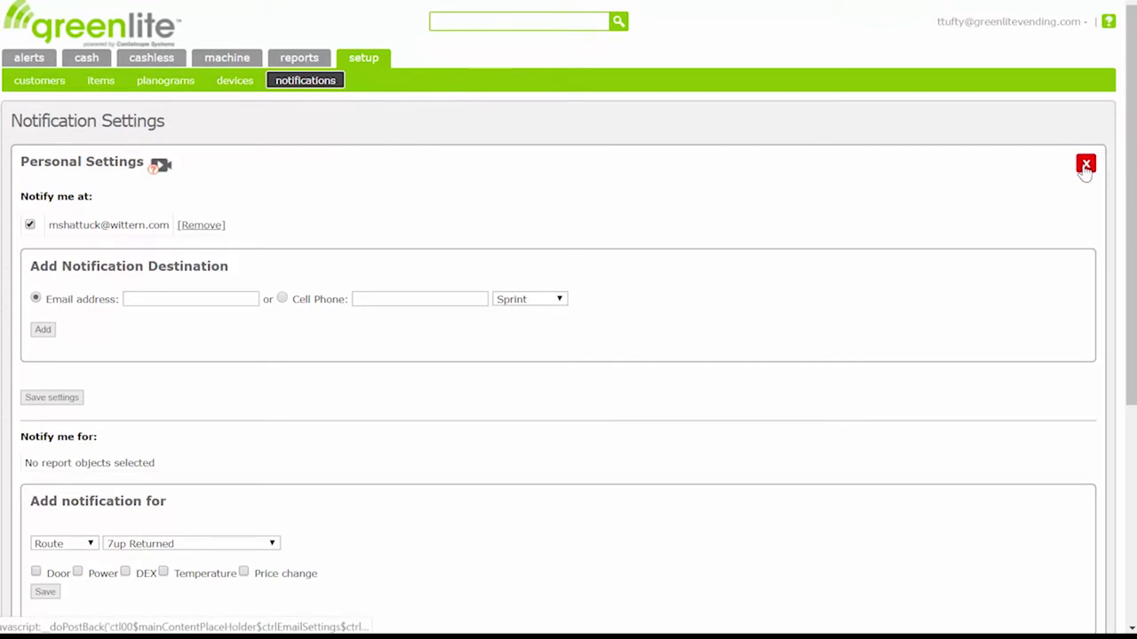
pyautogui.click(1085, 167)
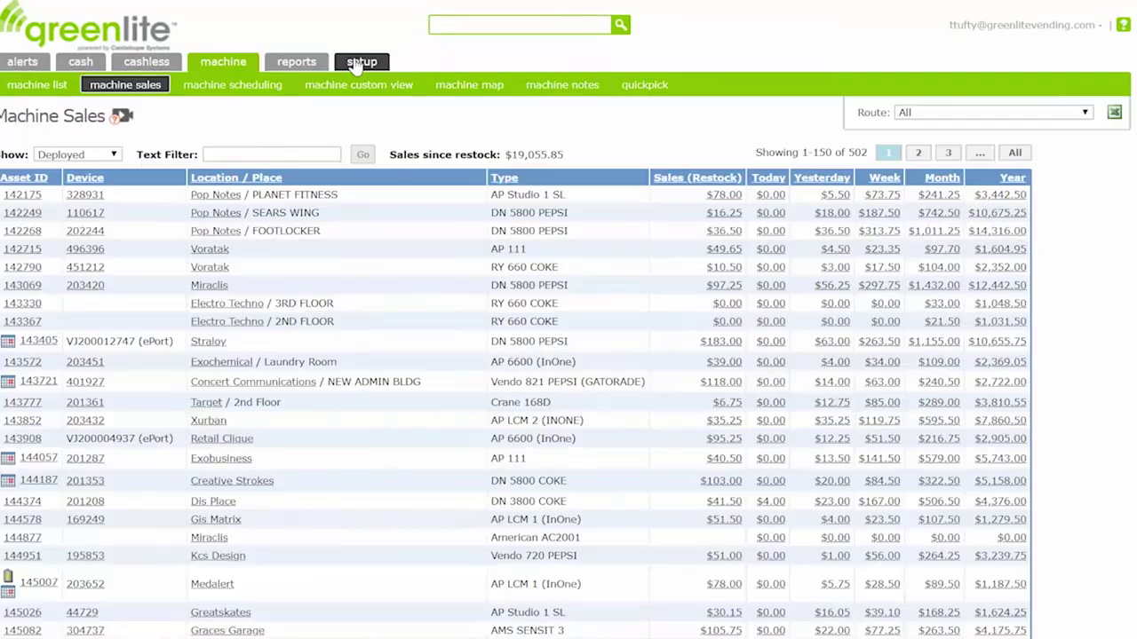
# - Choose notifications from the setup tab's dropdown menu
pyautogui.moveTo(361, 62)
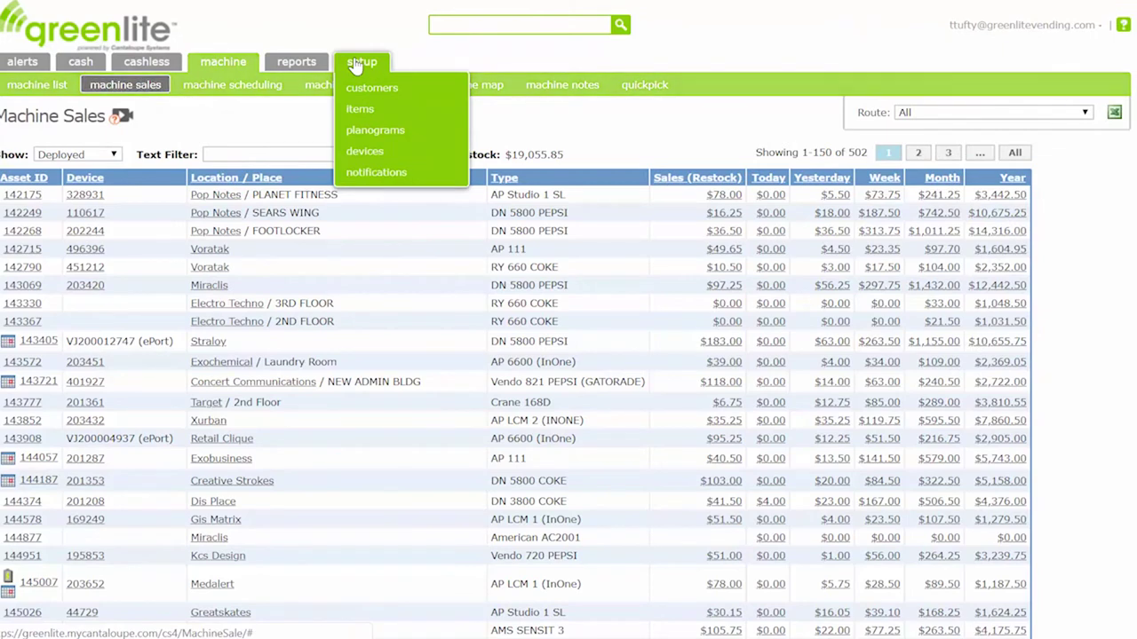
pyautogui.click(382, 173)
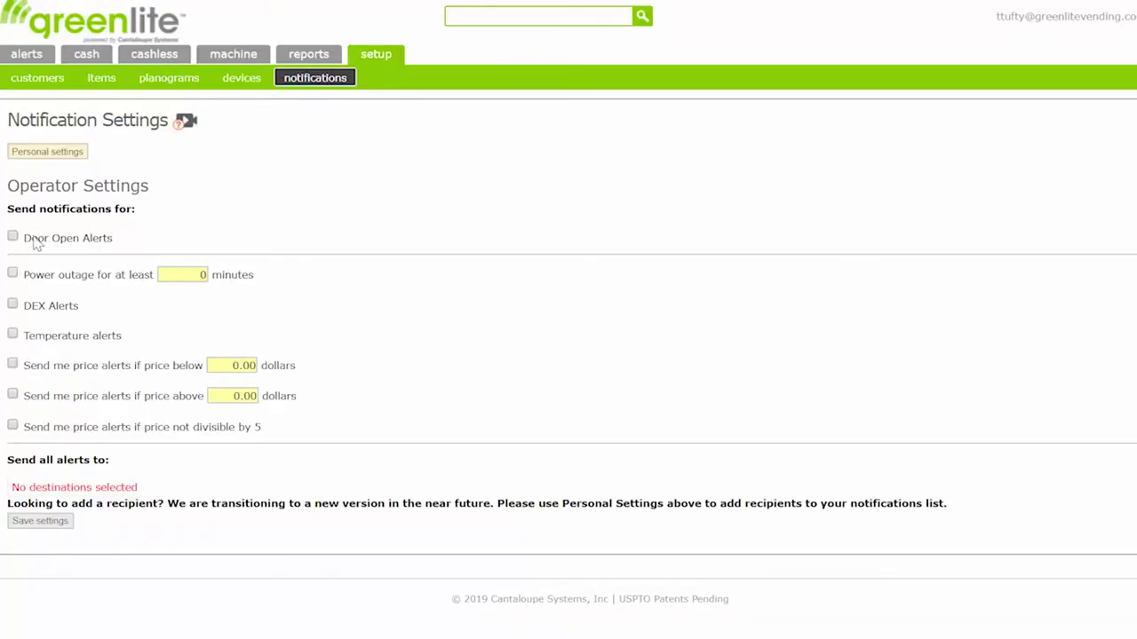
# - Enable Door Open Alerts for weekdays outside normal hours of 05:00 to 20:00
pyautogui.click(13, 238)
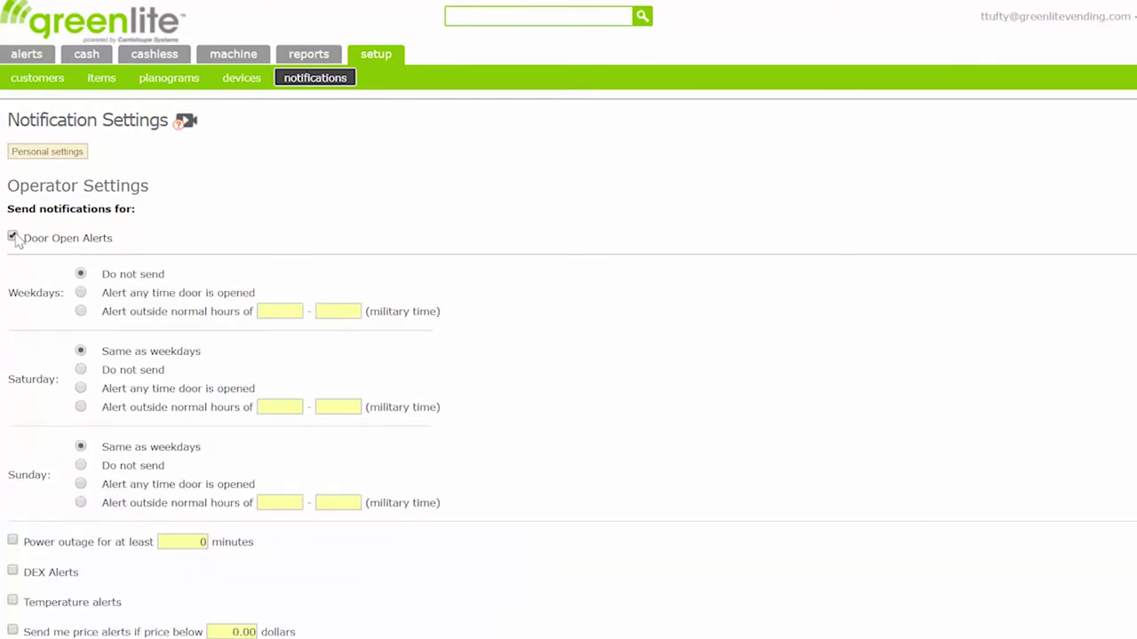
pyautogui.click(13, 238)
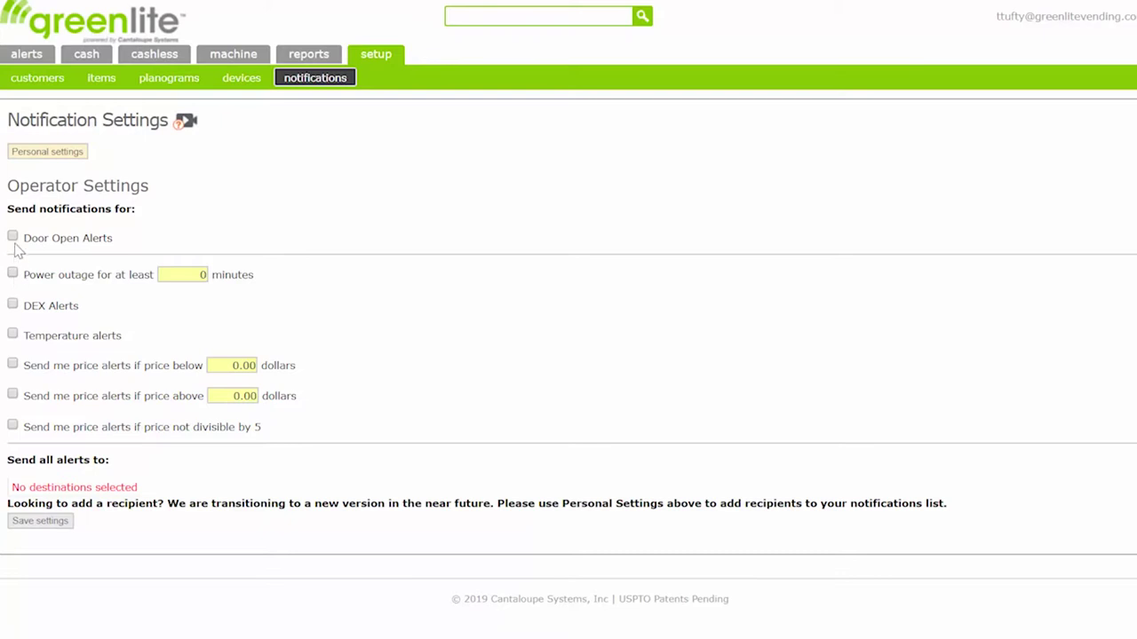
pyautogui.click(12, 237)
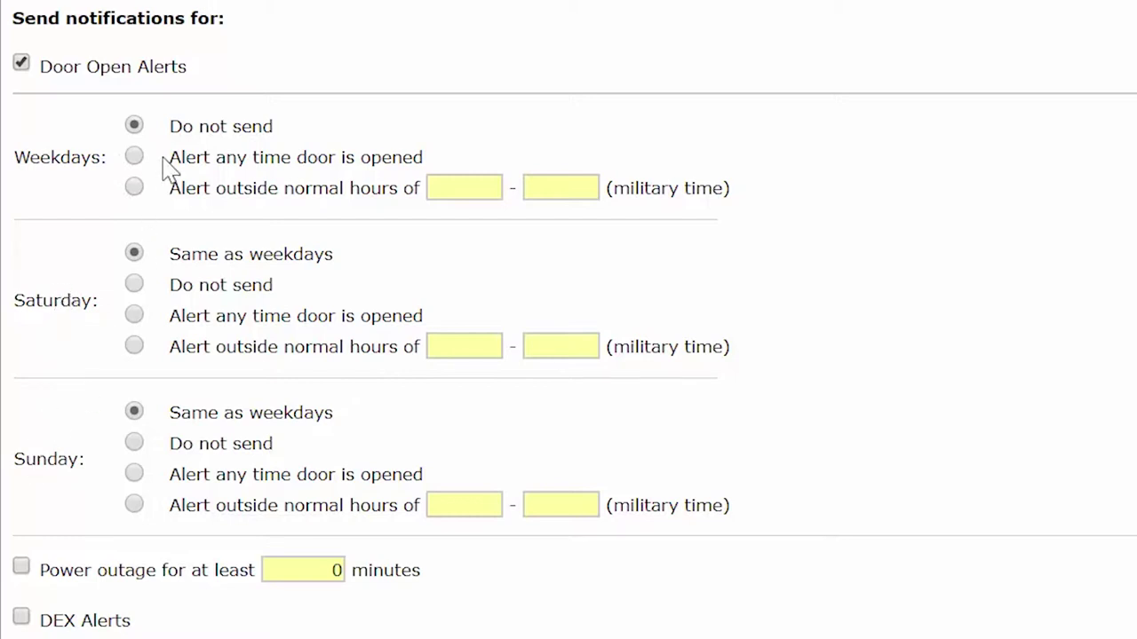
pyautogui.click(135, 188)
pyautogui.click(477, 183)
pyautogui.write('05:00')
pyautogui.click(526, 189)
pyautogui.write('20:00')
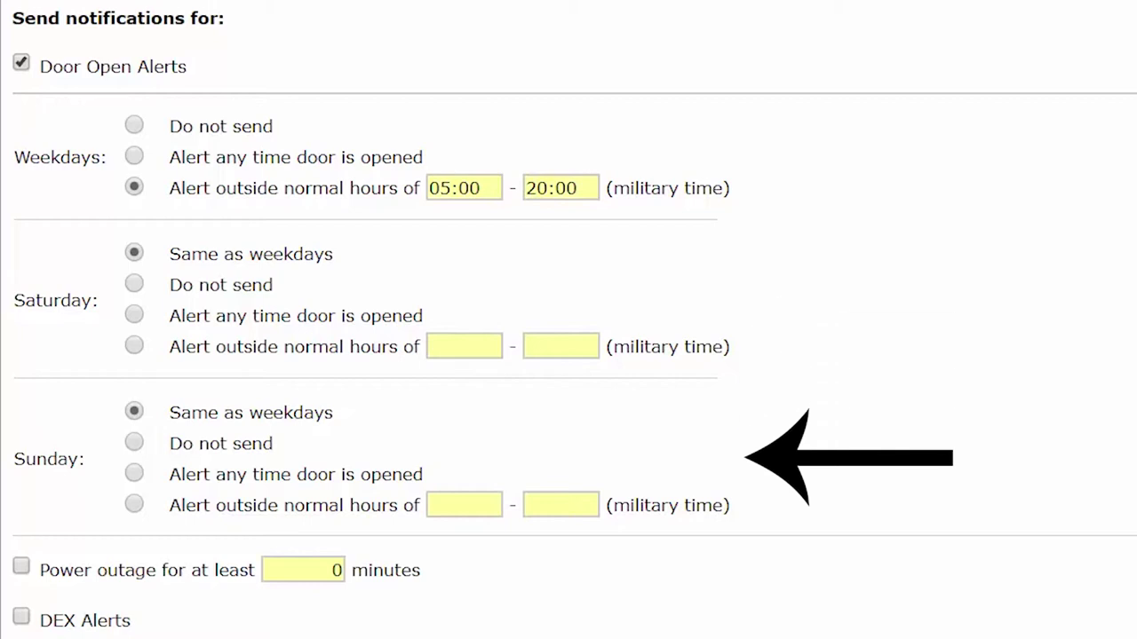
# - Enable power outage alerts at 15 minutes, plus DEX and temperature alerts
pyautogui.scroll(-3, 246, 310)
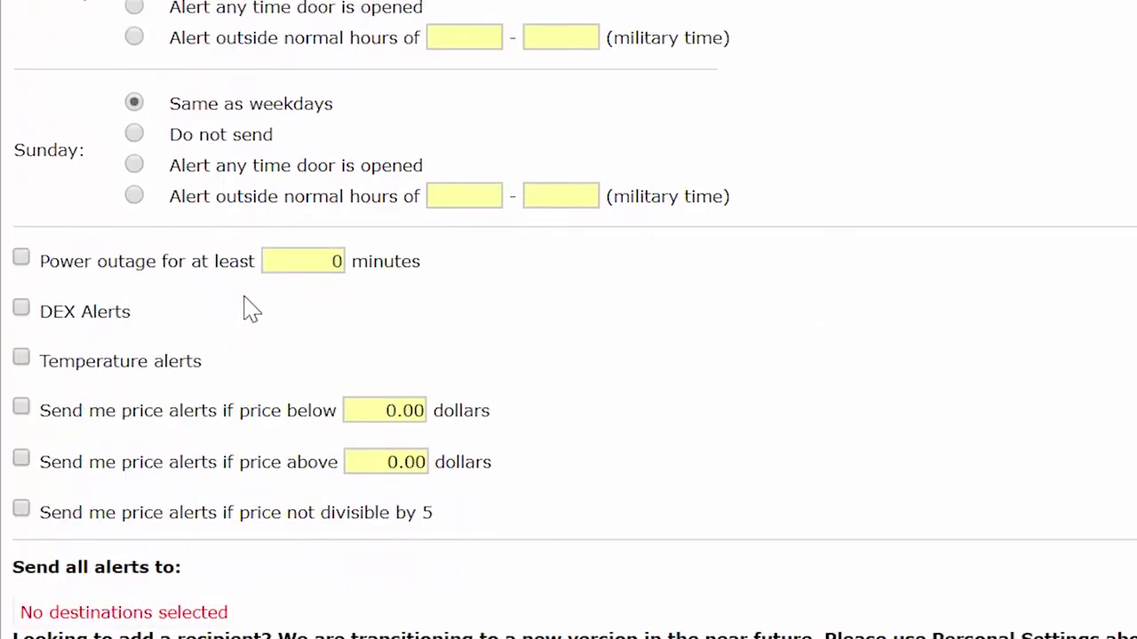
pyautogui.moveTo(288, 261); pyautogui.dragTo(456, 278)
pyautogui.write('15')
pyautogui.click(22, 259)
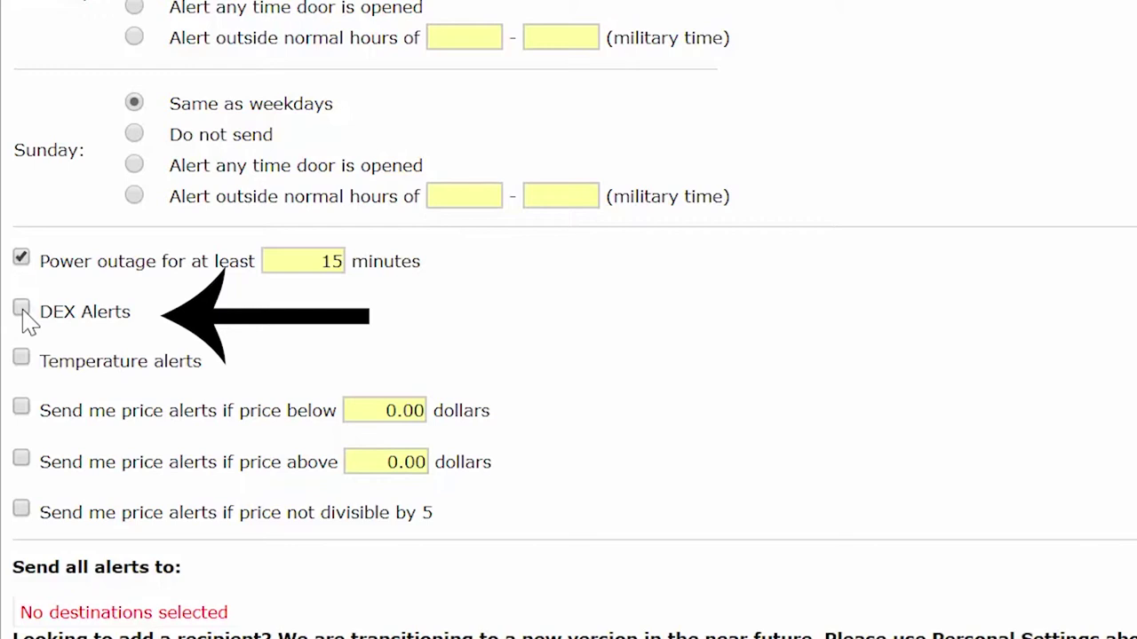
pyautogui.click(25, 318)
pyautogui.click(24, 364)
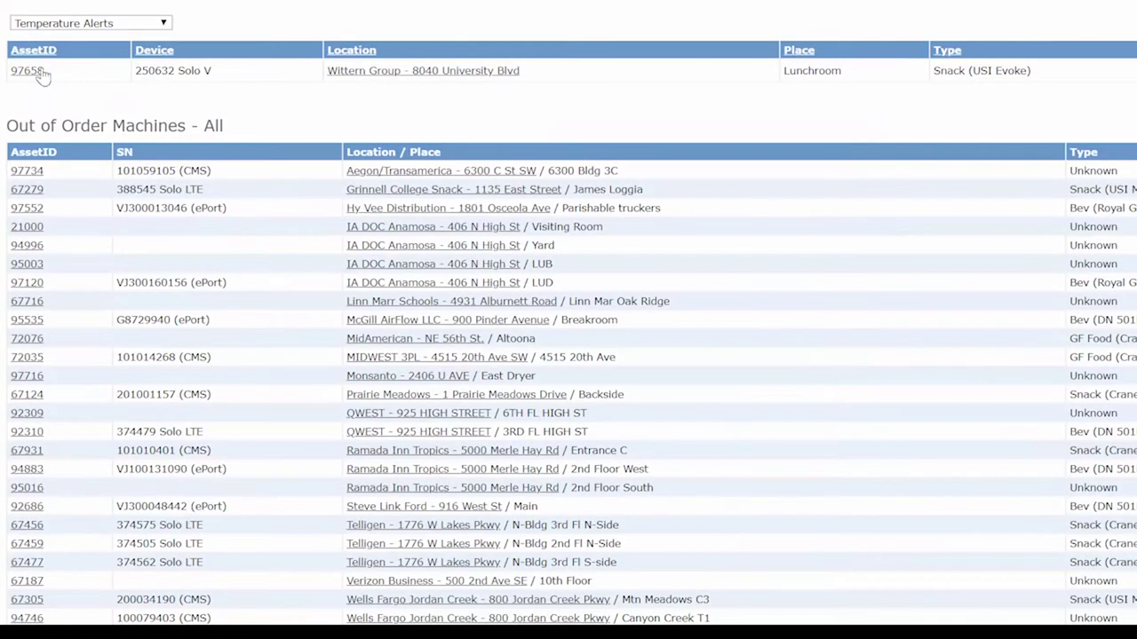
pyautogui.click(27, 71)
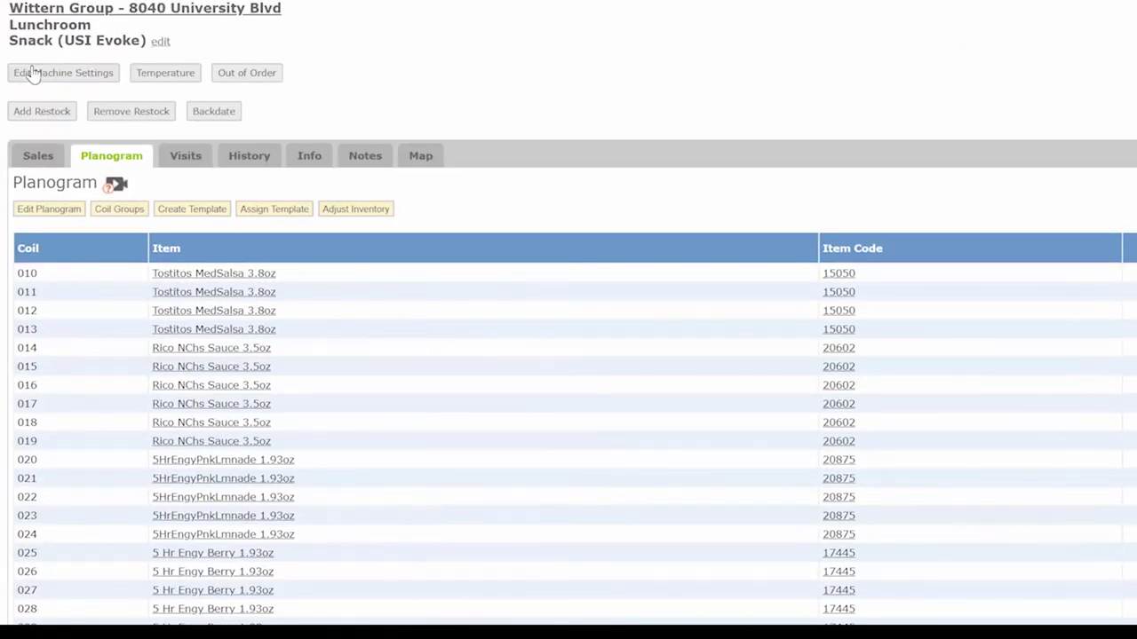
pyautogui.click(158, 78)
pyautogui.click(129, 204)
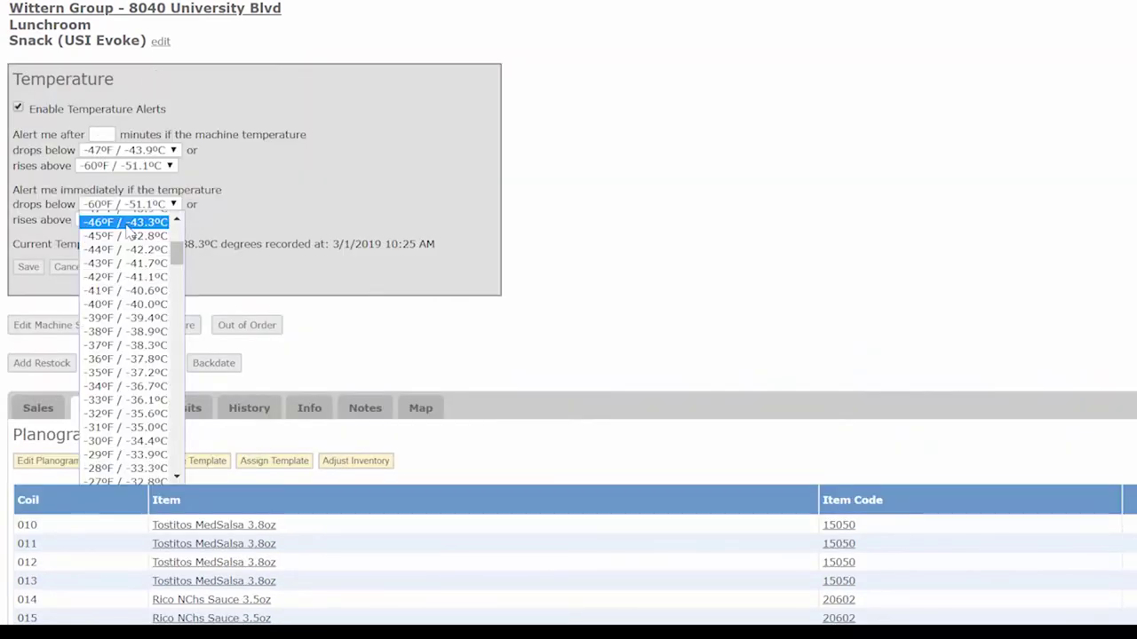
pyautogui.click(129, 230)
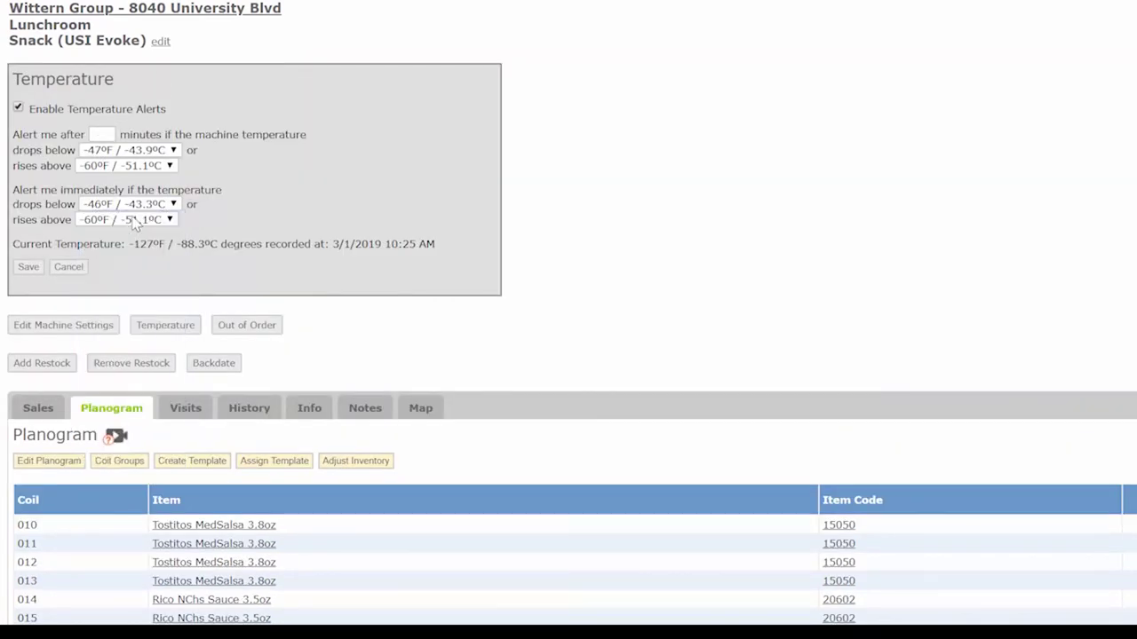
pyautogui.click(174, 151)
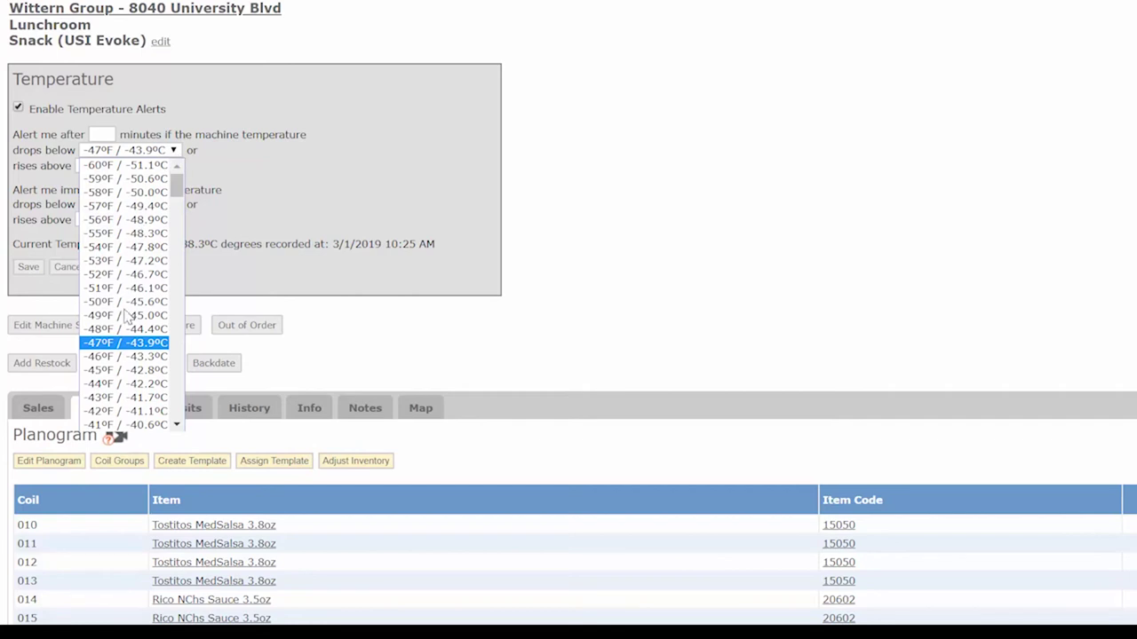
pyautogui.click(131, 424)
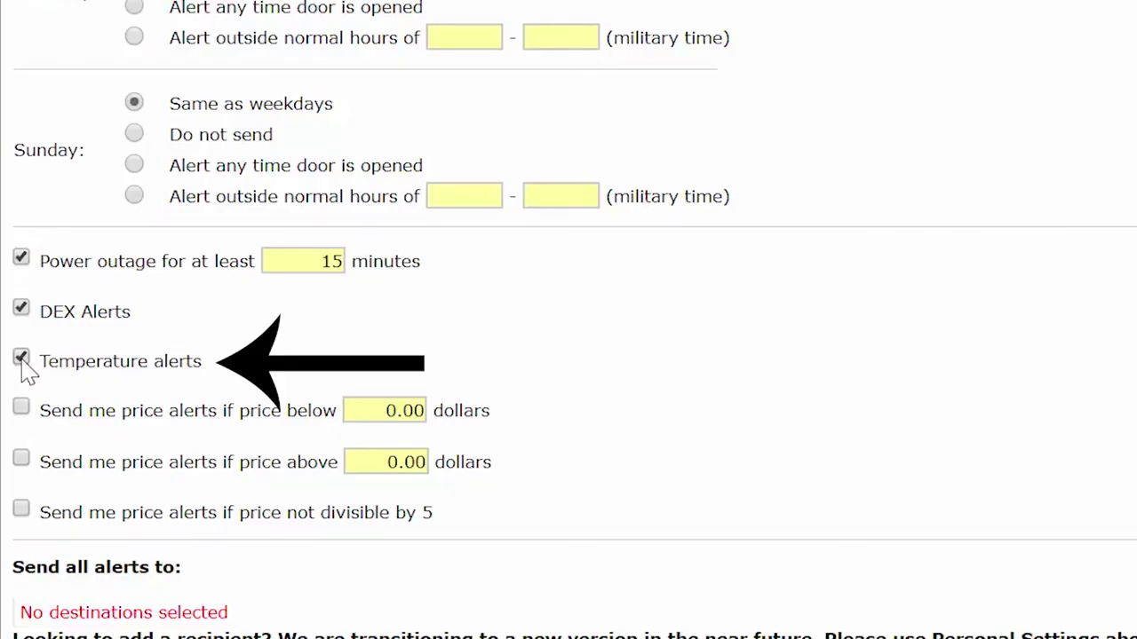
# - Turn on the price-below alert with a threshold of .50 dollars
pyautogui.click(21, 410)
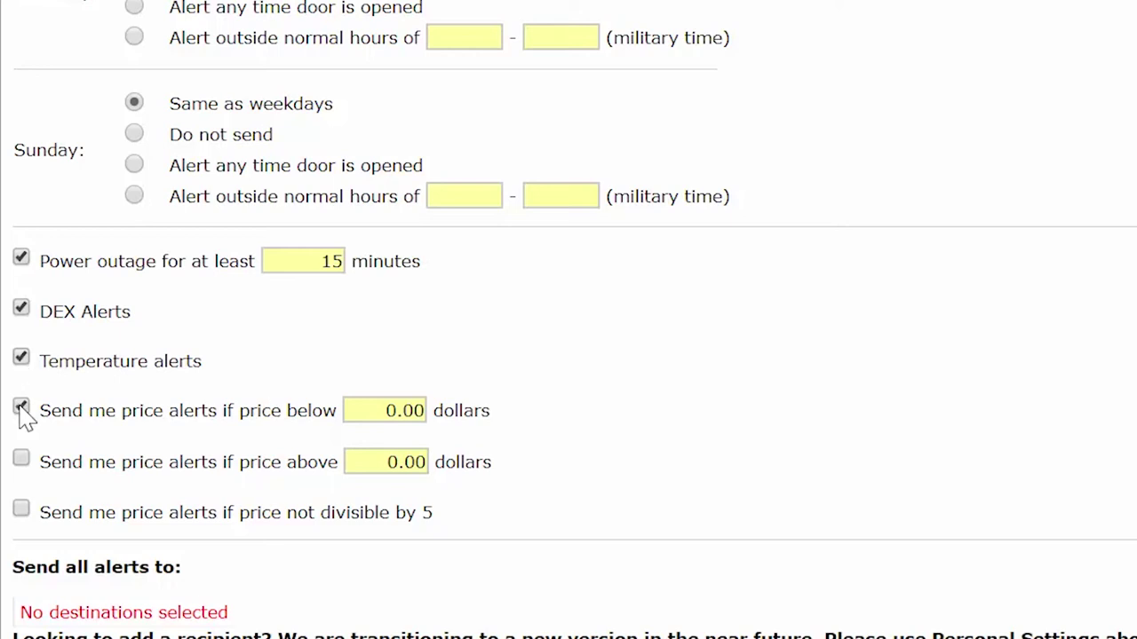
pyautogui.doubleClick(393, 406)
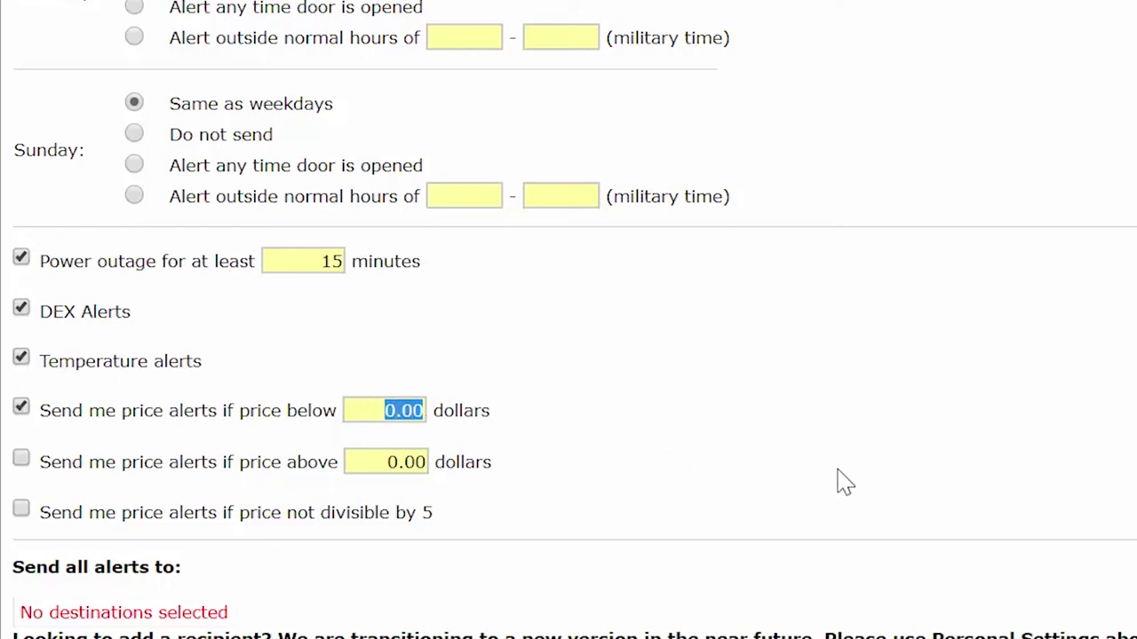
pyautogui.write('.5')
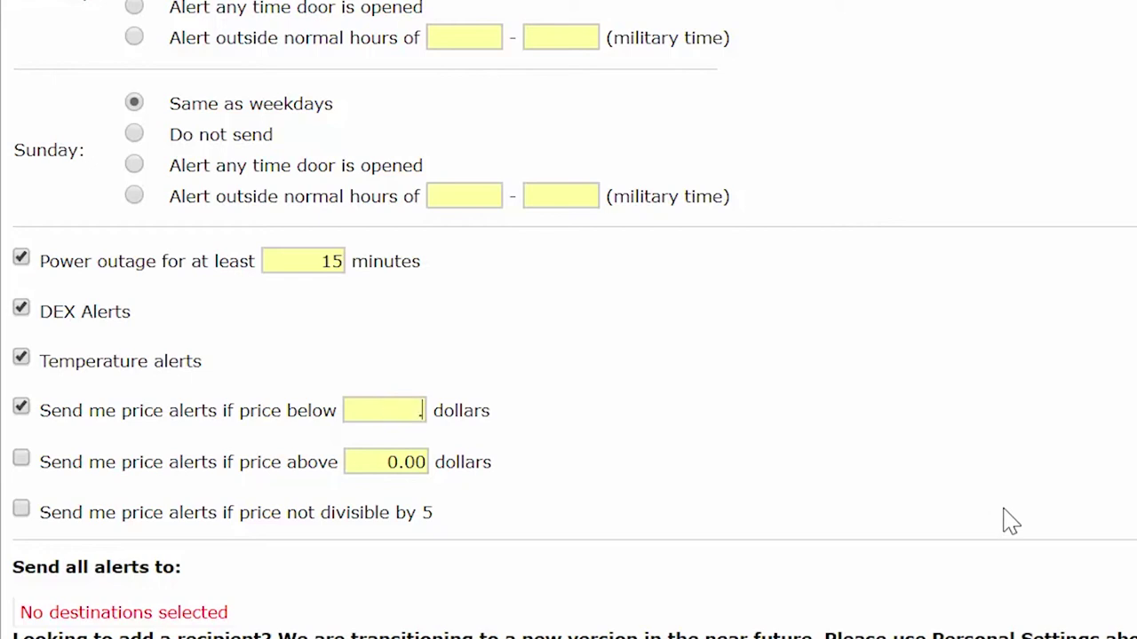
pyautogui.write('0')
pyautogui.press('Tab')
# - Turn on the price-above alert at 5.00 dollars and the 'price not divisible by 5' alert
pyautogui.click(22, 460)
pyautogui.moveTo(388, 461); pyautogui.dragTo(396, 462)
pyautogui.write('5')
pyautogui.press('Tab')
pyautogui.click(24, 515)
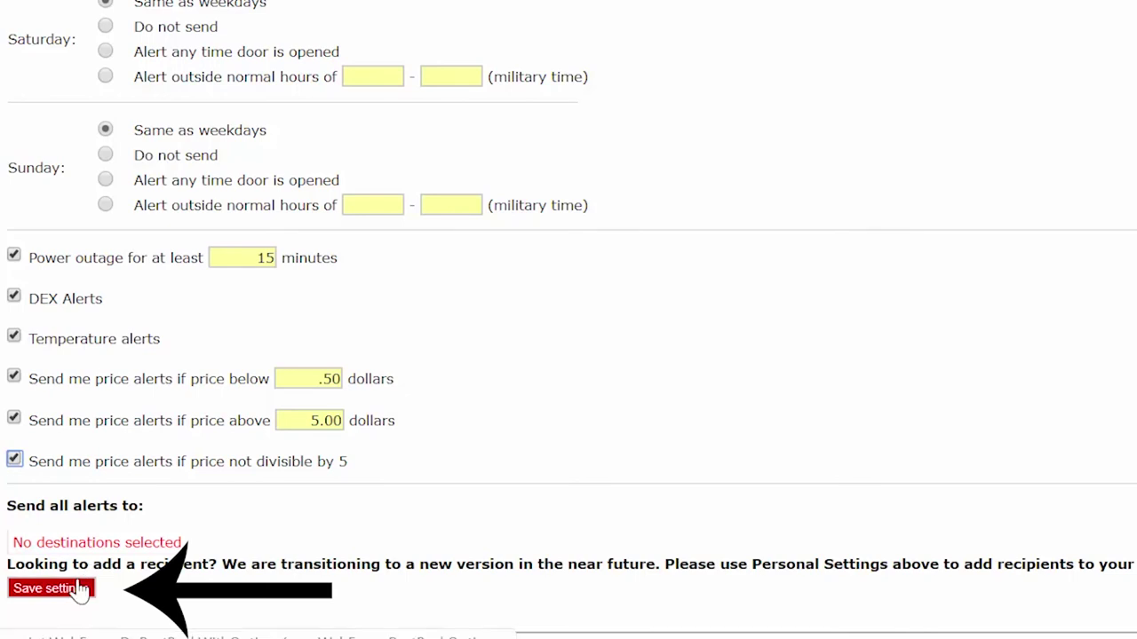
# - Save the Notification Settings page with the door, power, DEX, temperature and price alerts
pyautogui.click(80, 589)
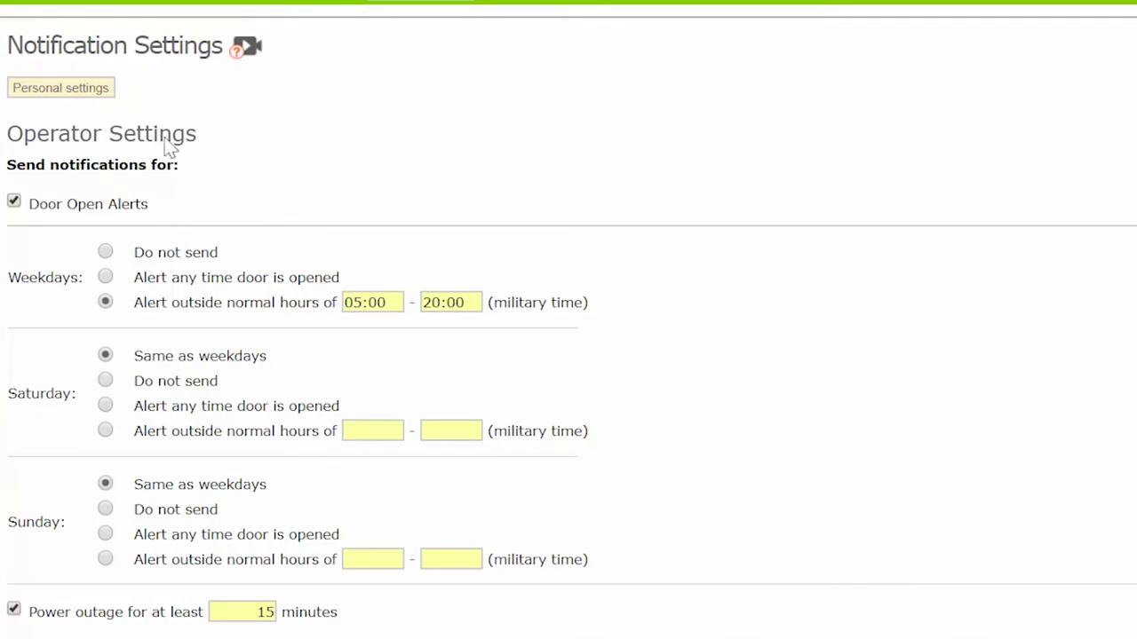